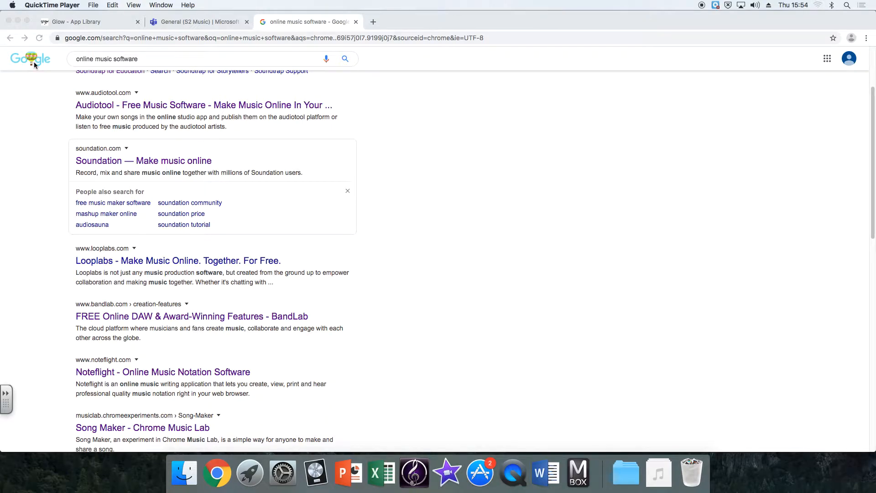
Look through the search results for online music-making software
{"action": "scroll", "coordinate": [52, 103], "scroll_direction": "down", "scroll_amount": 1}
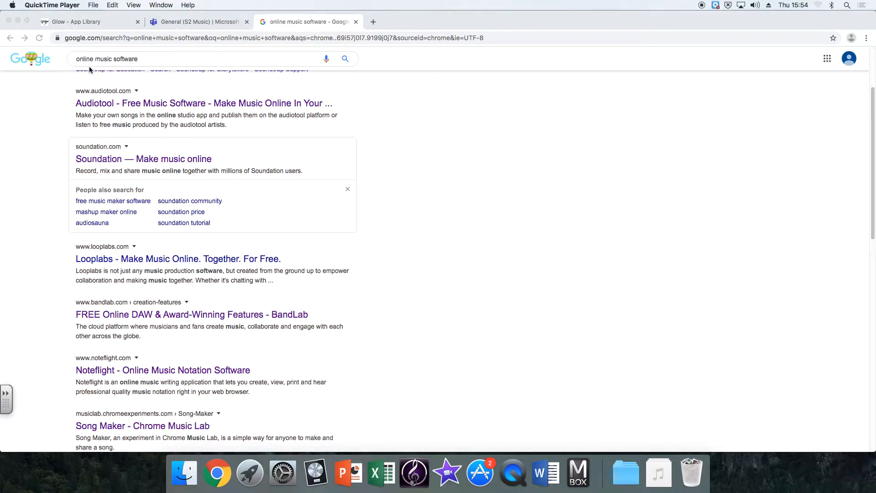
{"action": "scroll", "coordinate": [71, 137], "scroll_direction": "up", "scroll_amount": 5}
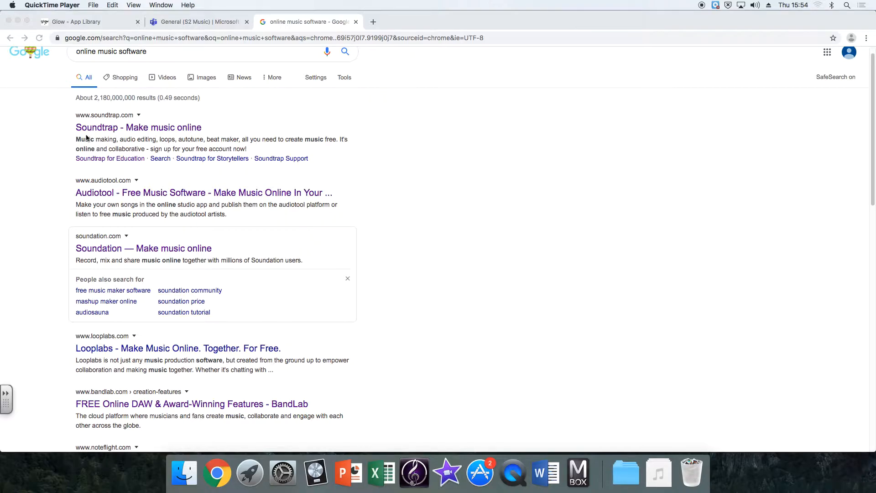
{"action": "scroll", "coordinate": [86, 136], "scroll_direction": "down", "scroll_amount": 1}
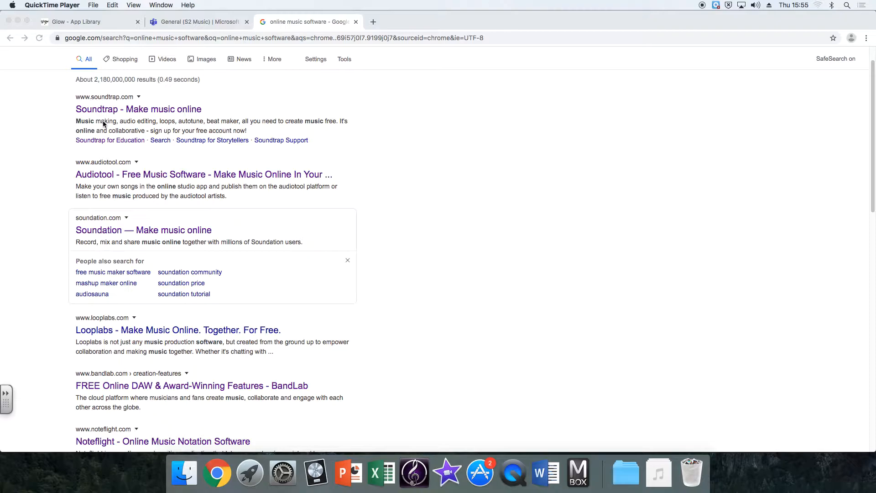
{"action": "scroll", "coordinate": [115, 186], "scroll_direction": "down", "scroll_amount": 2}
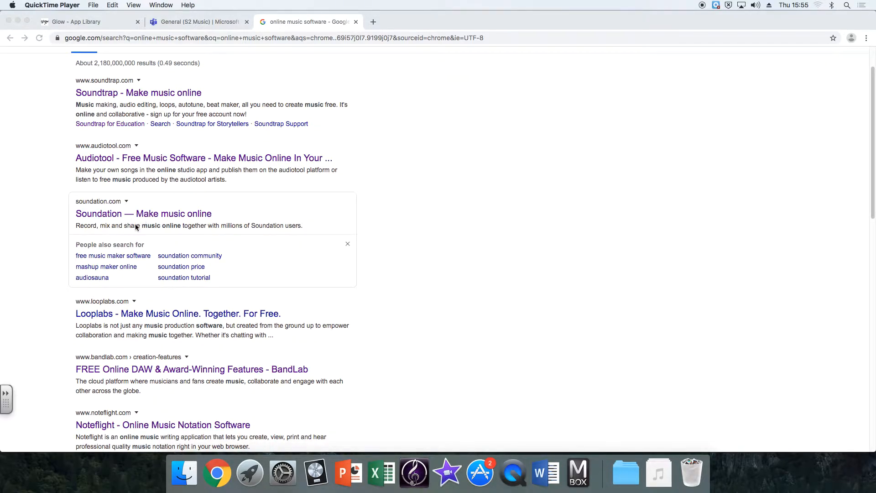
{"action": "scroll", "coordinate": [135, 227], "scroll_direction": "down", "scroll_amount": 2}
{"action": "scroll", "coordinate": [136, 226], "scroll_direction": "down", "scroll_amount": 3}
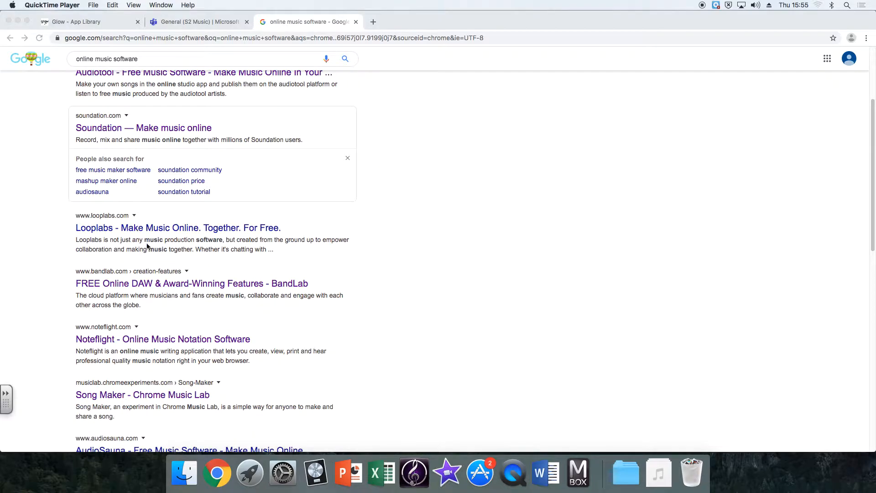
{"action": "scroll", "coordinate": [147, 247], "scroll_direction": "up", "scroll_amount": 2}
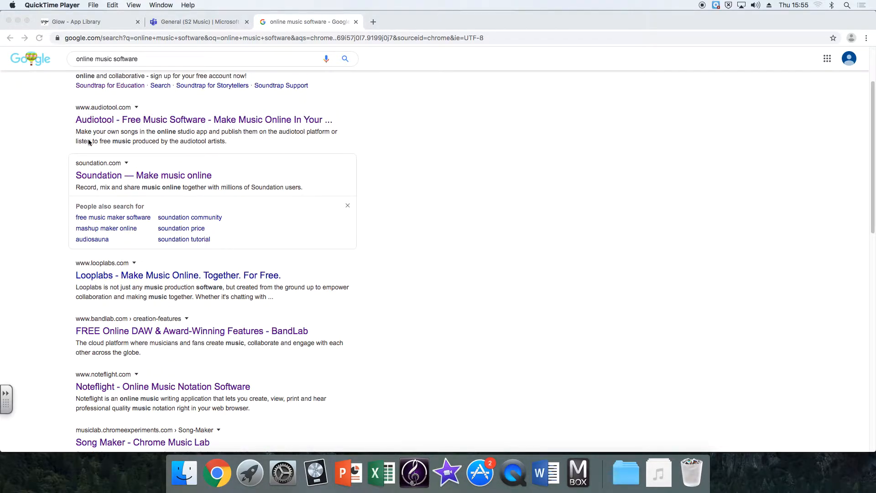
Open the Soundation website from the search results and start a blank song in its studio
{"action": "left_click", "coordinate": [37, 183]}
{"action": "left_click", "coordinate": [93, 177]}
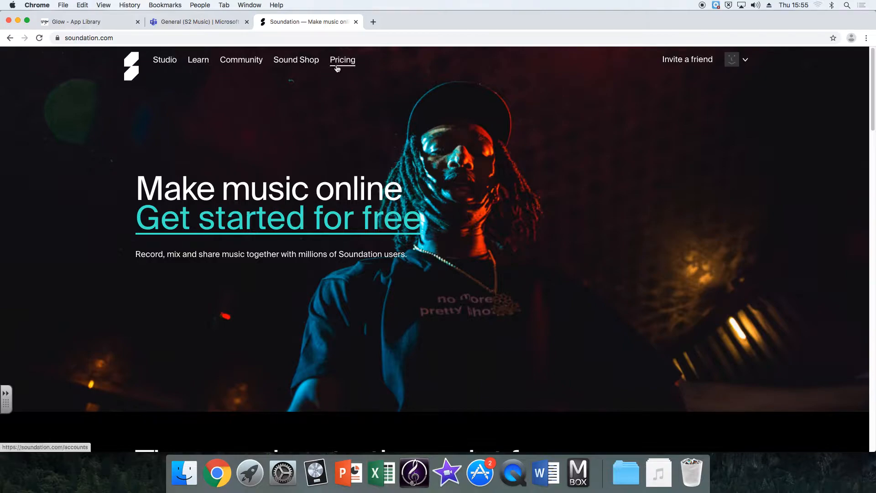
{"action": "left_click", "coordinate": [169, 61]}
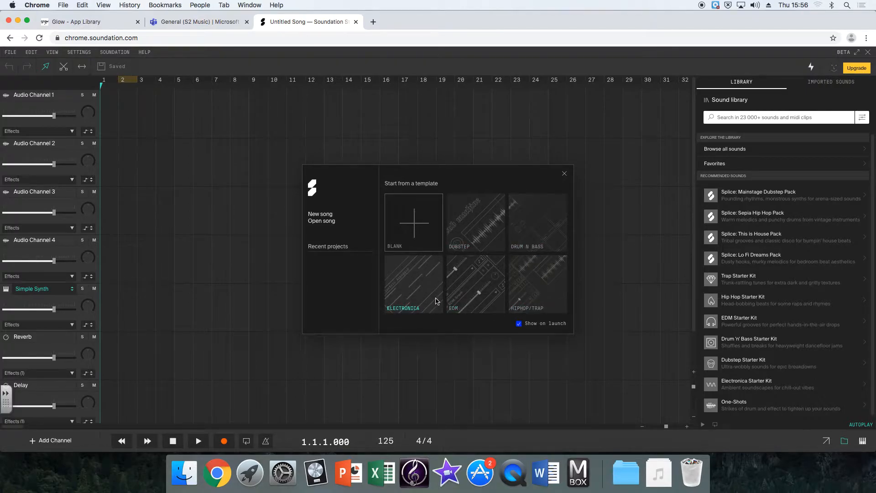
{"action": "left_click", "coordinate": [416, 232]}
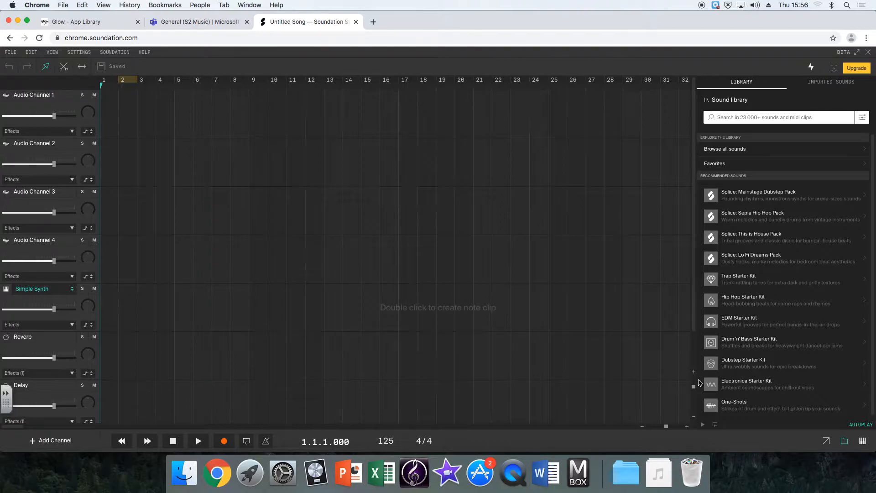
Open the Splice: Mainstage Dubstep Pack in the sound library and set the song tempo to 140 bpm
{"action": "left_click", "coordinate": [741, 195]}
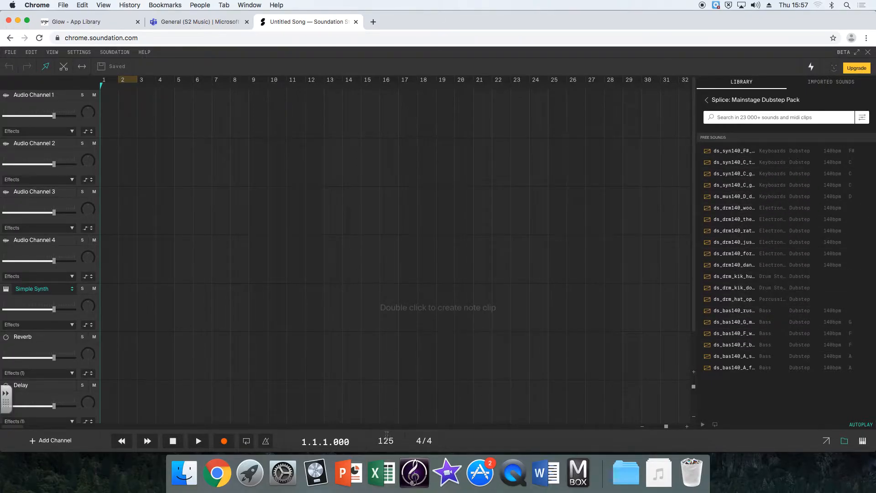
{"action": "double_click", "coordinate": [386, 441]}
{"action": "type", "text": "140"}
{"action": "key", "text": "Return"}
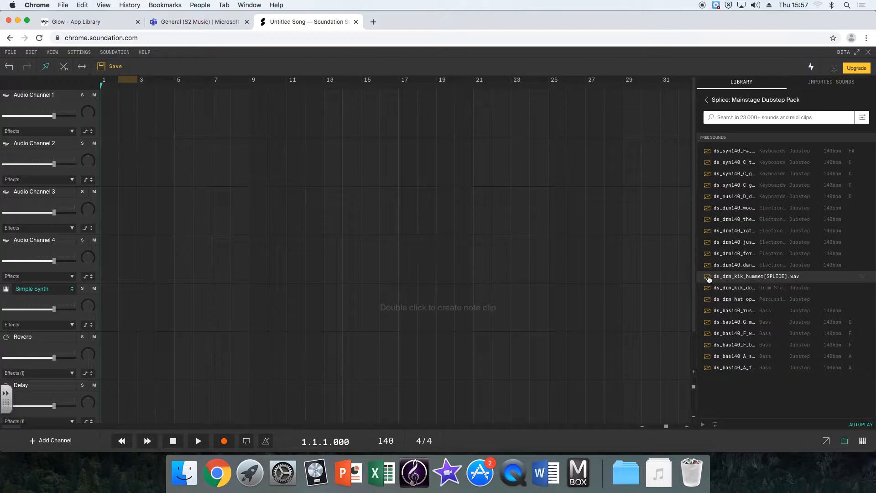
Audition the pack's drum sounds, place ds_drm140_rattler_strp at bar 1 of Audio Channel 1 and play it back
{"action": "left_click", "coordinate": [709, 278]}
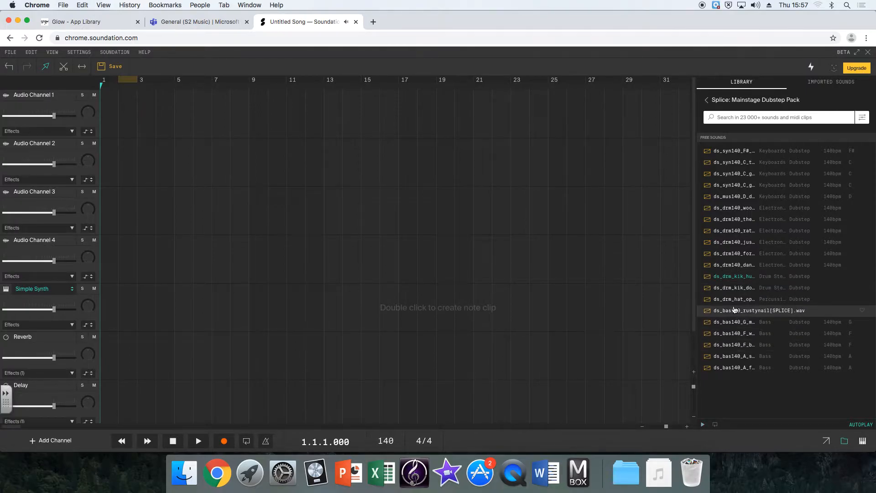
{"action": "left_click", "coordinate": [730, 303]}
{"action": "left_click", "coordinate": [722, 230]}
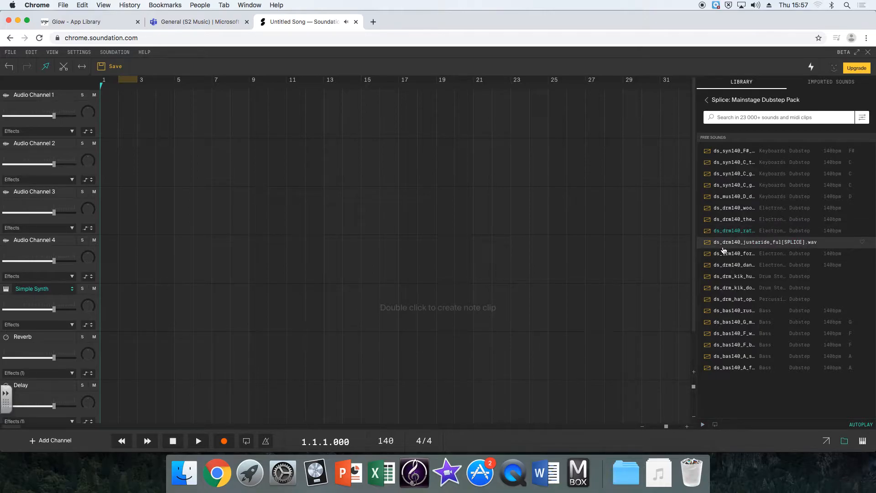
{"action": "left_click", "coordinate": [723, 232]}
{"action": "left_click_drag", "start_coordinate": [723, 232], "coordinate": [121, 108]}
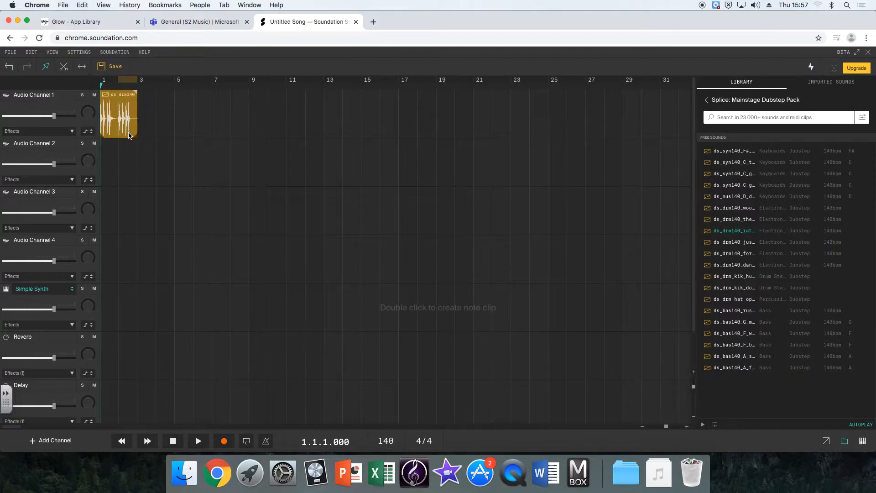
{"action": "key", "text": "space"}
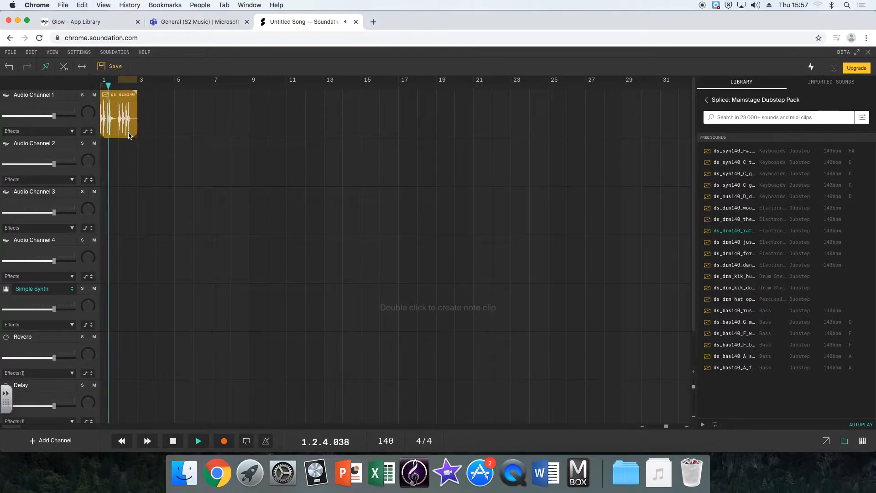
{"action": "key", "text": "space"}
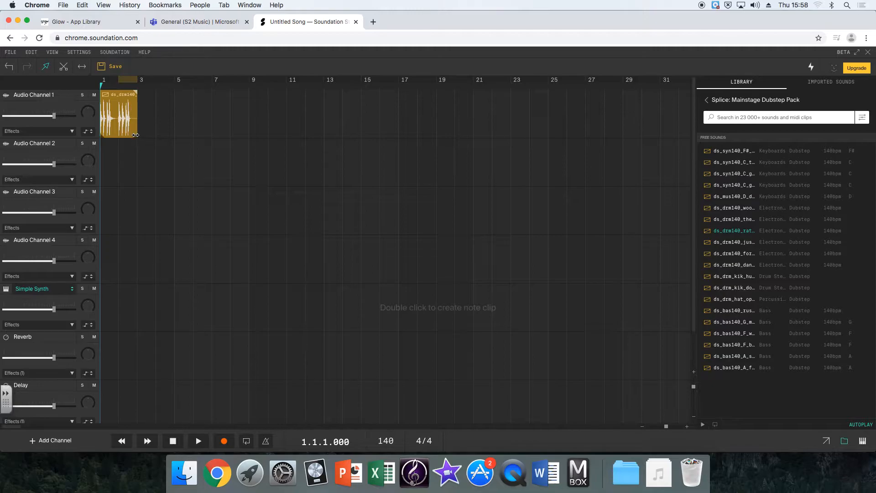
Extend the drum clip to bar 17 and turn on looped playback over bars 1 to 17
{"action": "left_click_drag", "start_coordinate": [134, 93], "coordinate": [395, 103]}
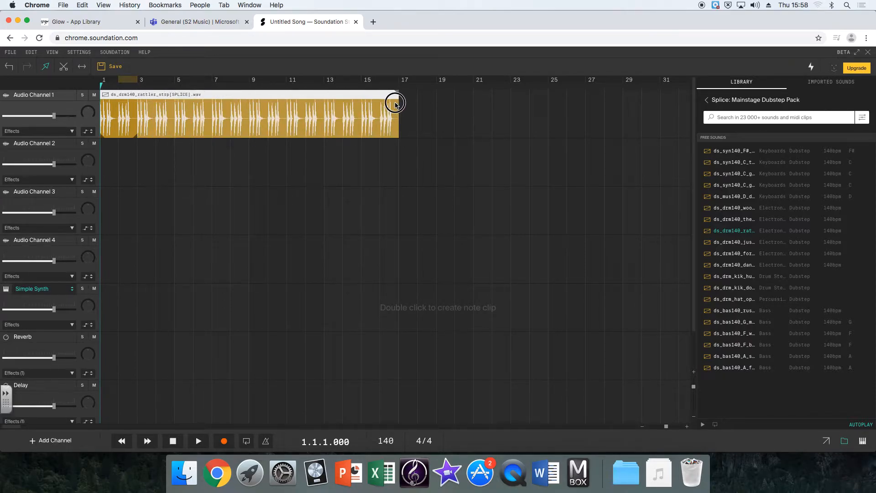
{"action": "left_click", "coordinate": [133, 80]}
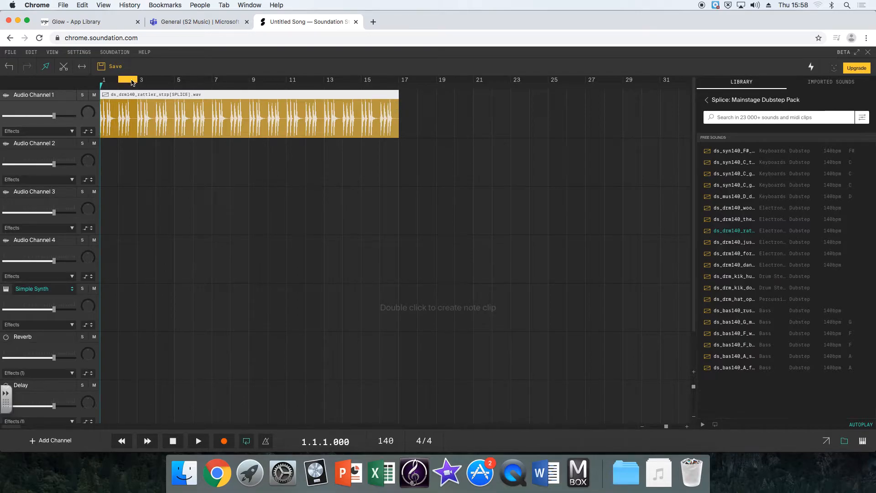
{"action": "left_click_drag", "start_coordinate": [131, 82], "coordinate": [398, 90]}
{"action": "left_click", "coordinate": [394, 177]}
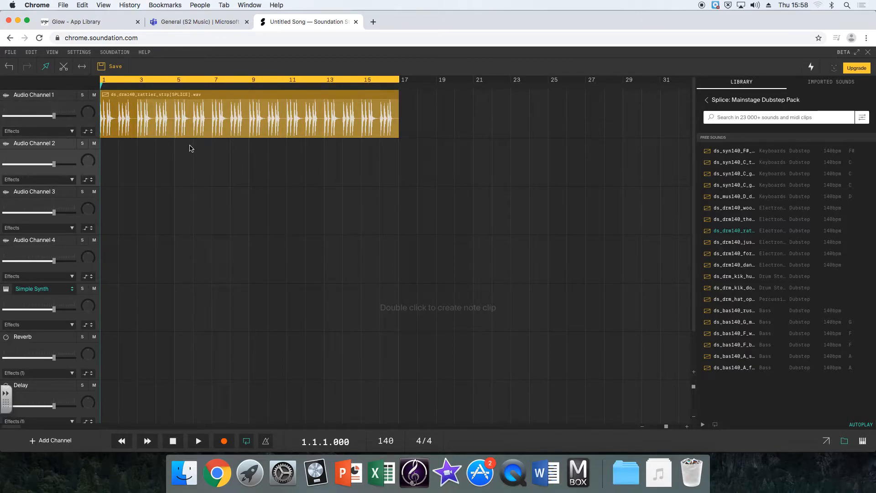
{"action": "key", "text": "space"}
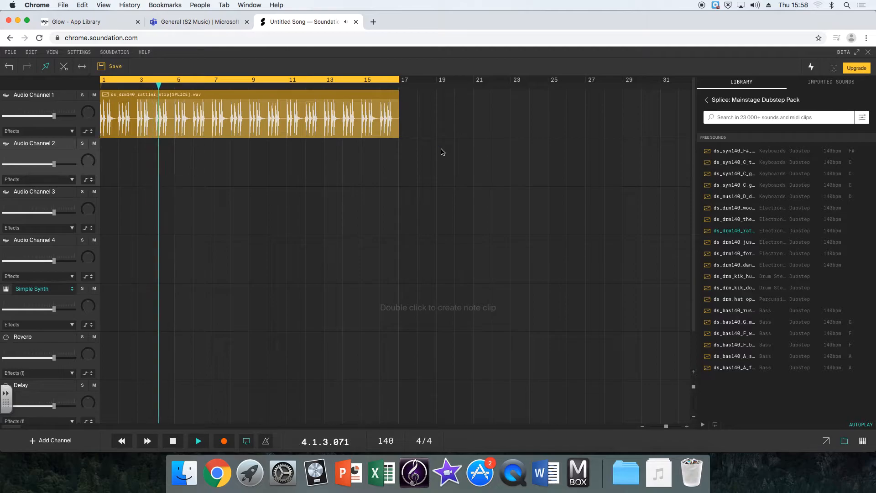
{"action": "key", "text": "space"}
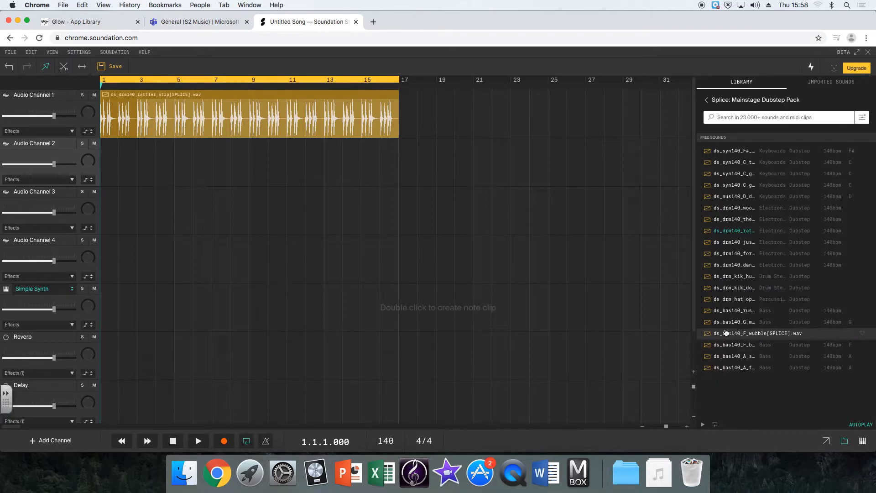
Preview bass sounds, then add ds_bas140_G_mammoth1 at bar 1 of Audio Channel 2 and extend it to bar 9
{"action": "left_click", "coordinate": [731, 312]}
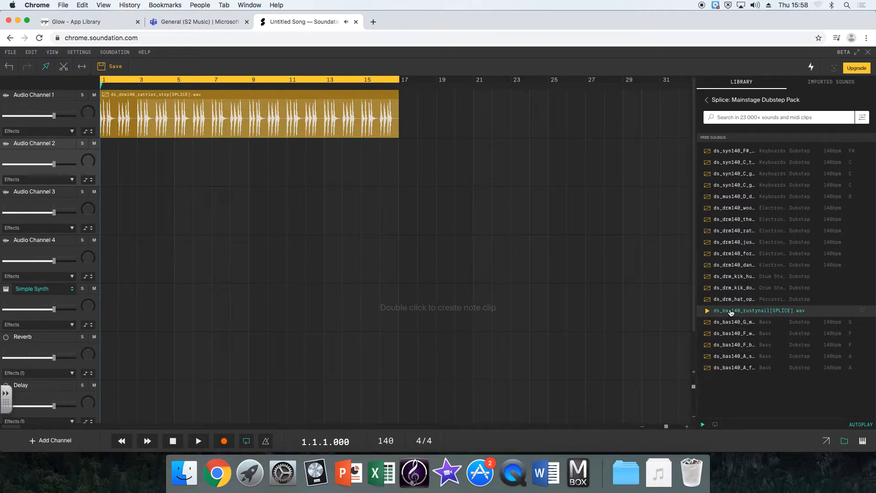
{"action": "left_click", "coordinate": [731, 322]}
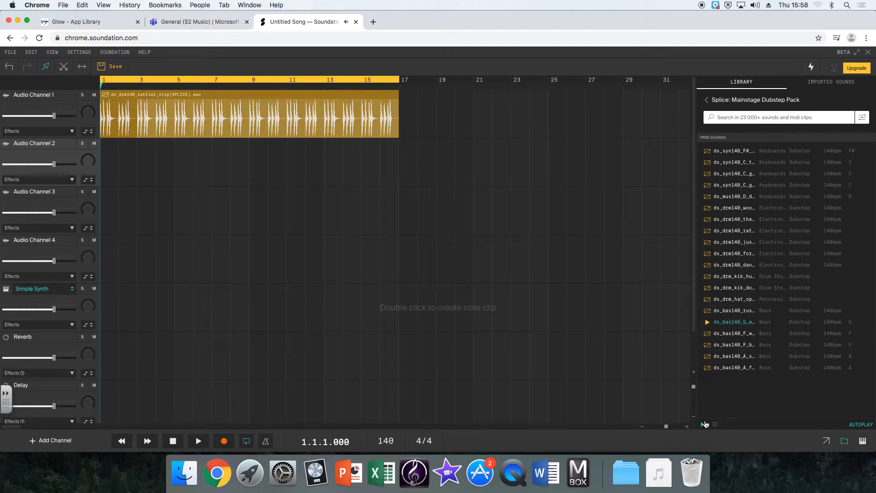
{"action": "left_click_drag", "start_coordinate": [733, 321], "coordinate": [119, 164]}
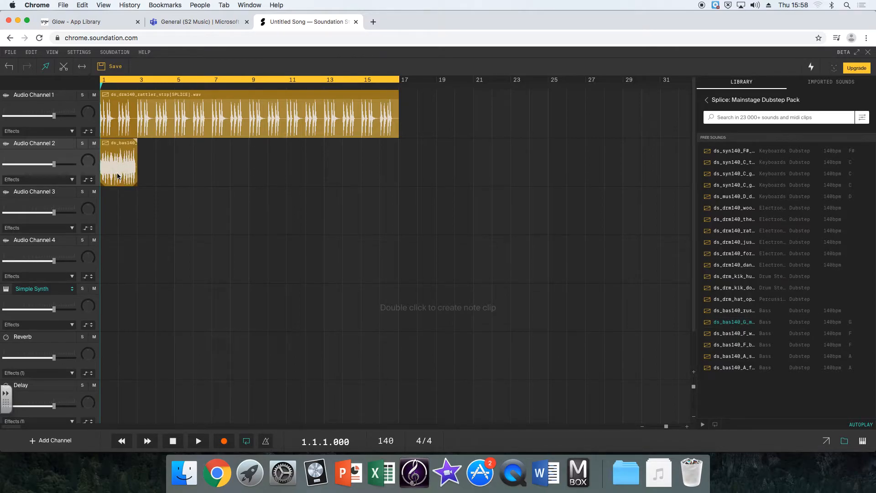
{"action": "left_click_drag", "start_coordinate": [136, 142], "coordinate": [248, 149]}
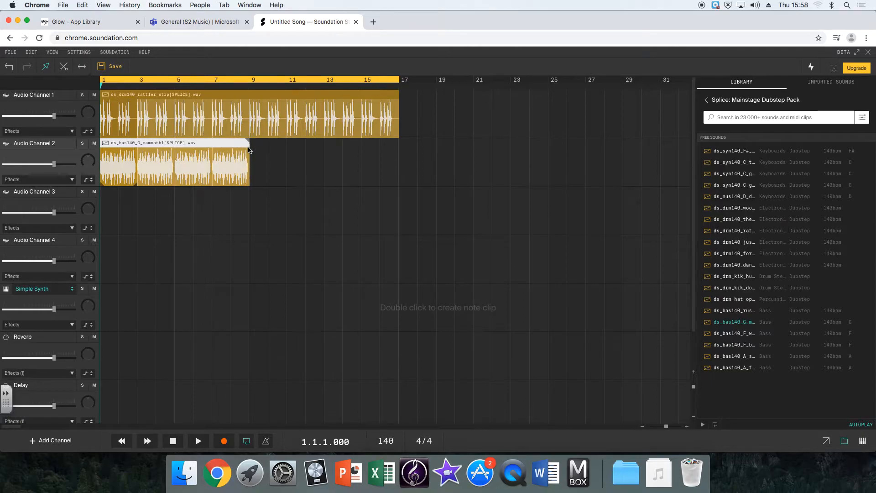
Add ds_bas140_F_wubble at bar 9 of Audio Channel 2, extend it to bar 17 and play the song
{"action": "left_click", "coordinate": [733, 334]}
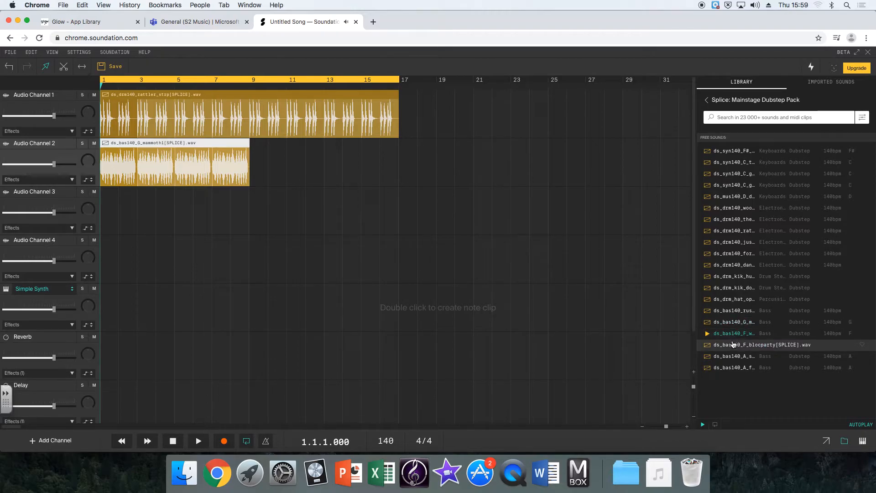
{"action": "left_click_drag", "start_coordinate": [724, 333], "coordinate": [288, 172]}
{"action": "left_click_drag", "start_coordinate": [321, 141], "coordinate": [396, 147]}
{"action": "left_click", "coordinate": [331, 254]}
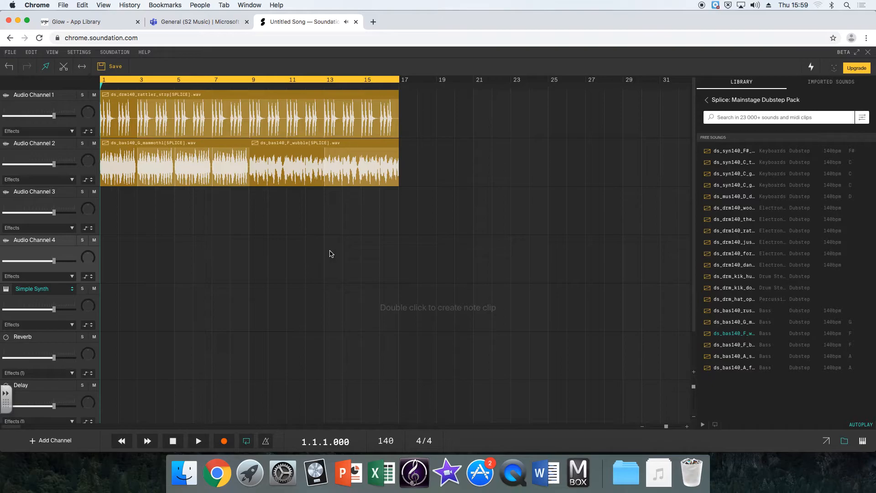
{"action": "key", "text": "space"}
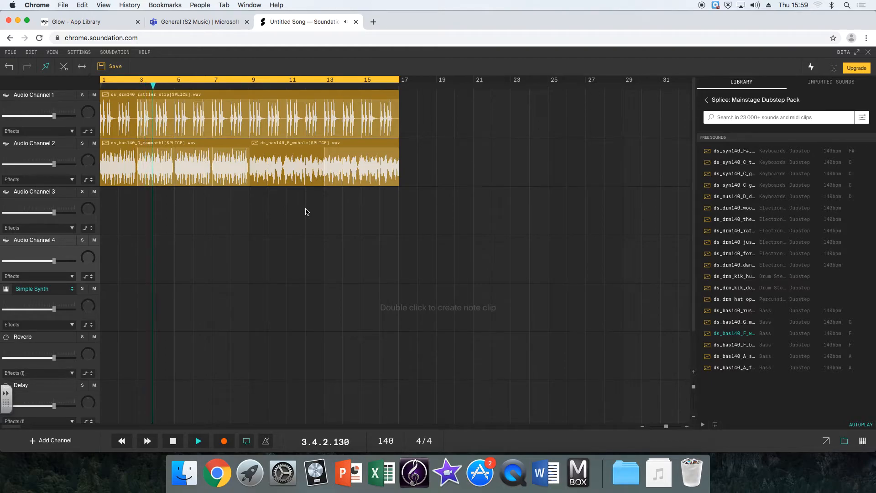
{"action": "key", "text": "space"}
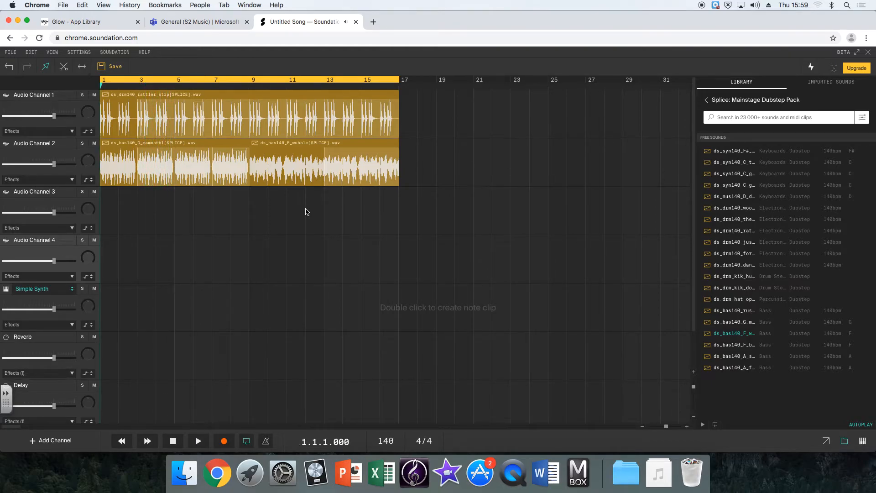
Preview the keyboard sounds and place ds_mus140_D_drama at bar 1 of Audio Channel 3
{"action": "left_click", "coordinate": [731, 151]}
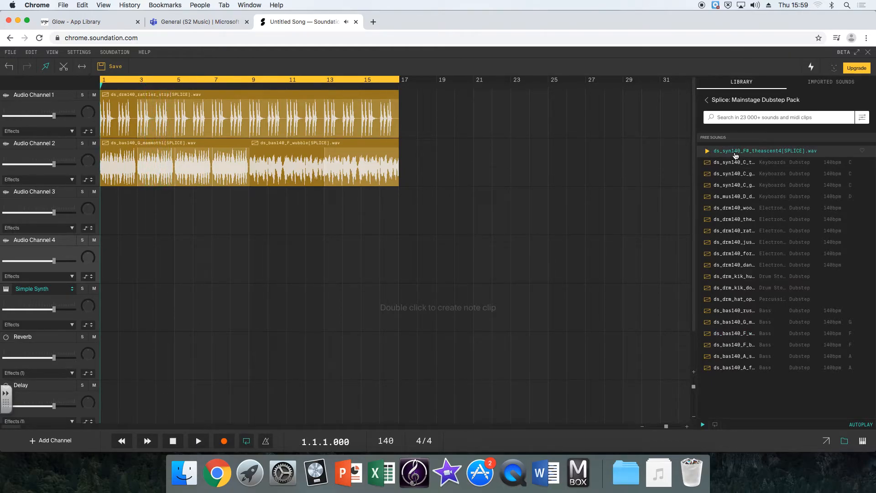
{"action": "left_click", "coordinate": [732, 185]}
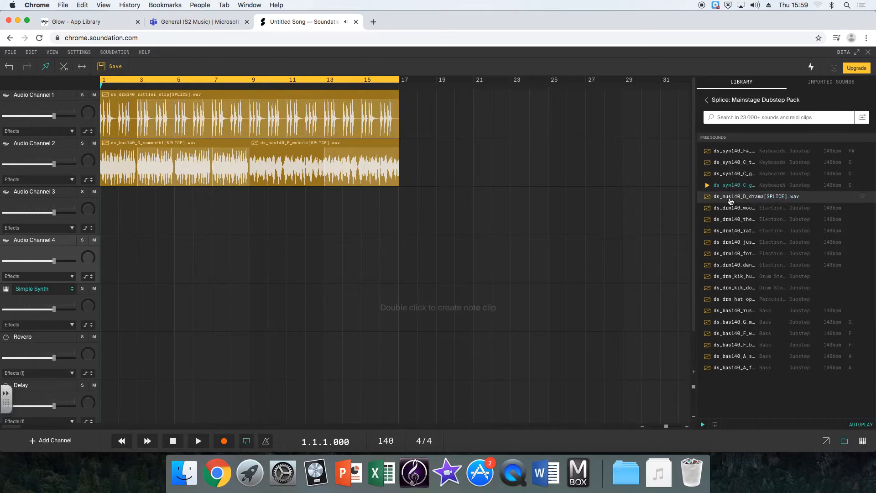
{"action": "left_click", "coordinate": [731, 197]}
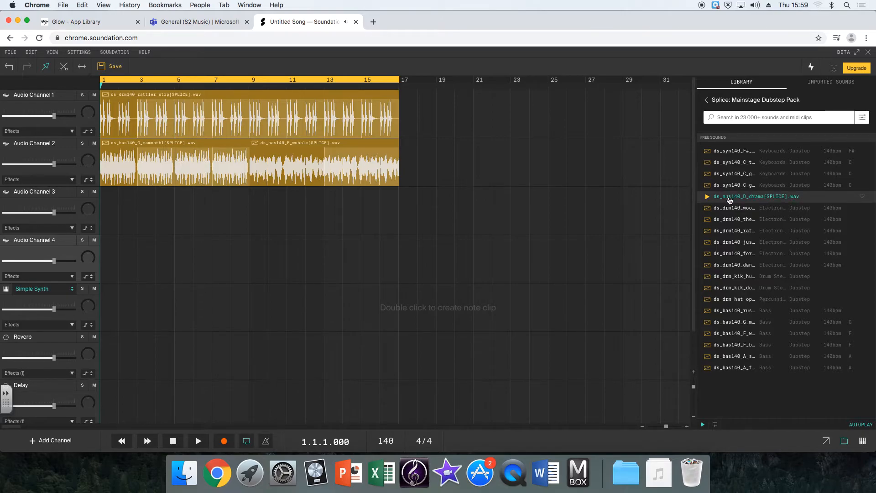
{"action": "left_click", "coordinate": [703, 424]}
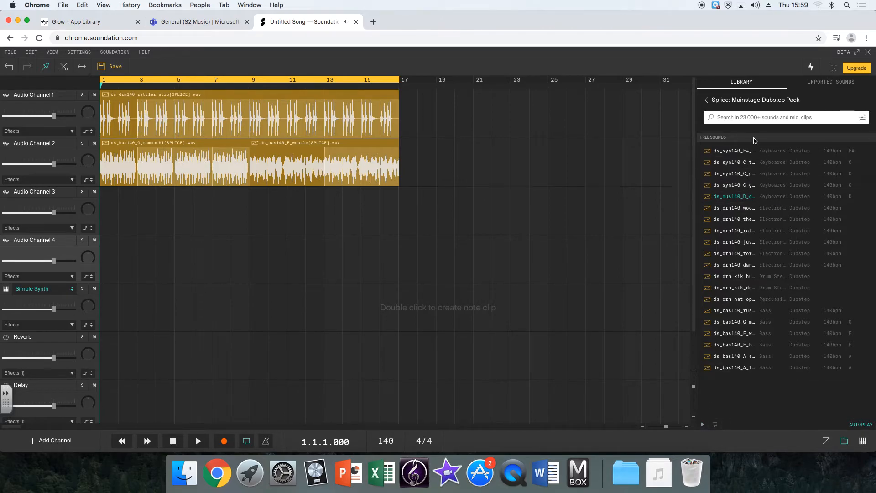
{"action": "left_click_drag", "start_coordinate": [733, 196], "coordinate": [136, 215]}
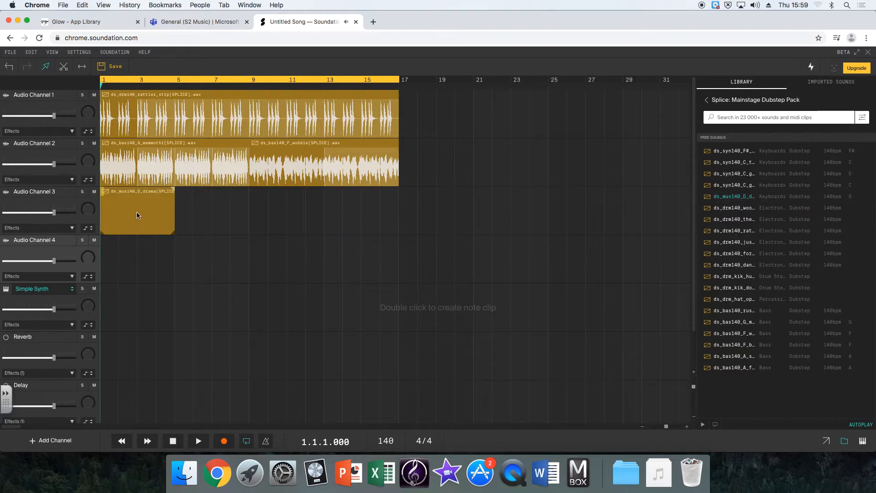
Preview more keyboard sounds and place ds_syn140_C_transgate at bar 5 of Audio Channel 4
{"action": "left_click", "coordinate": [733, 176]}
{"action": "left_click", "coordinate": [736, 163]}
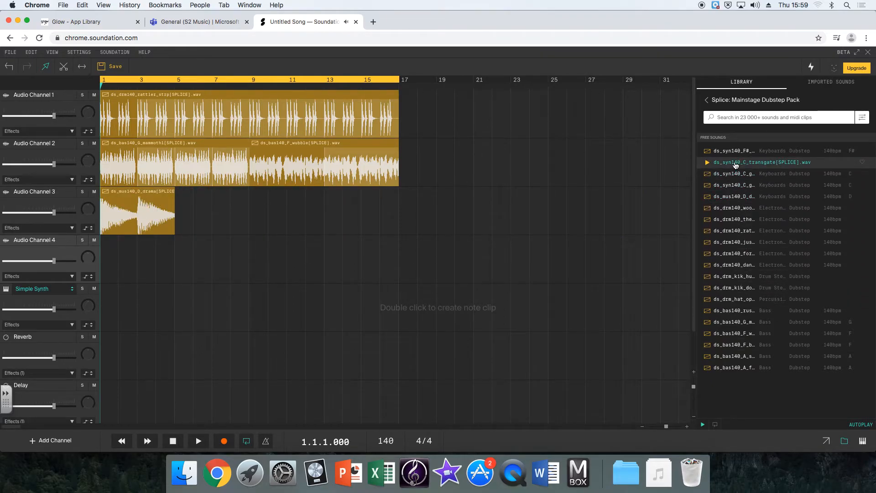
{"action": "left_click_drag", "start_coordinate": [733, 171], "coordinate": [212, 268]}
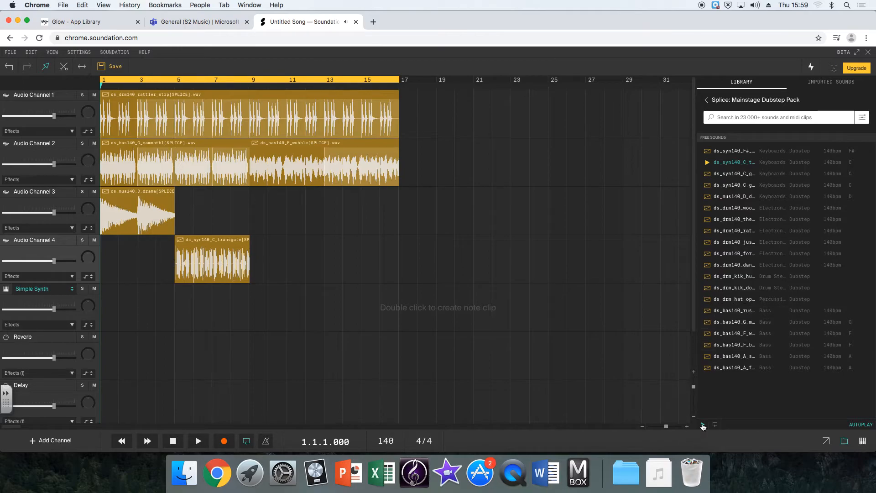
Audition the other keyboard sounds, stop the preview and place ds_syn140_C_transgate at bar 9 of Audio Channel 3
{"action": "left_click", "coordinate": [736, 154]}
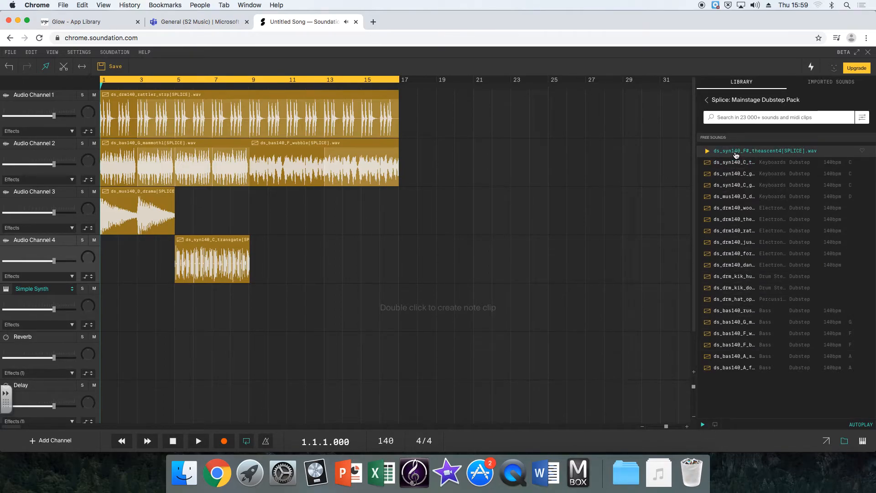
{"action": "left_click", "coordinate": [736, 209]}
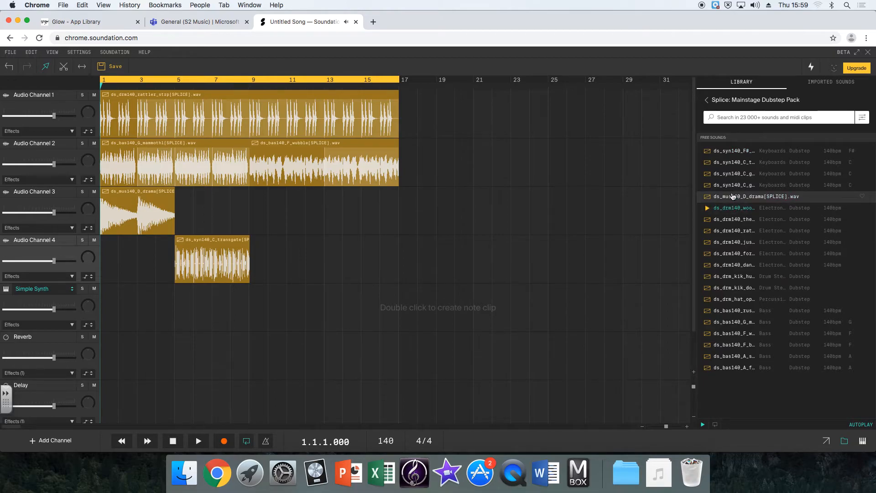
{"action": "left_click", "coordinate": [733, 197]}
{"action": "left_click", "coordinate": [733, 188]}
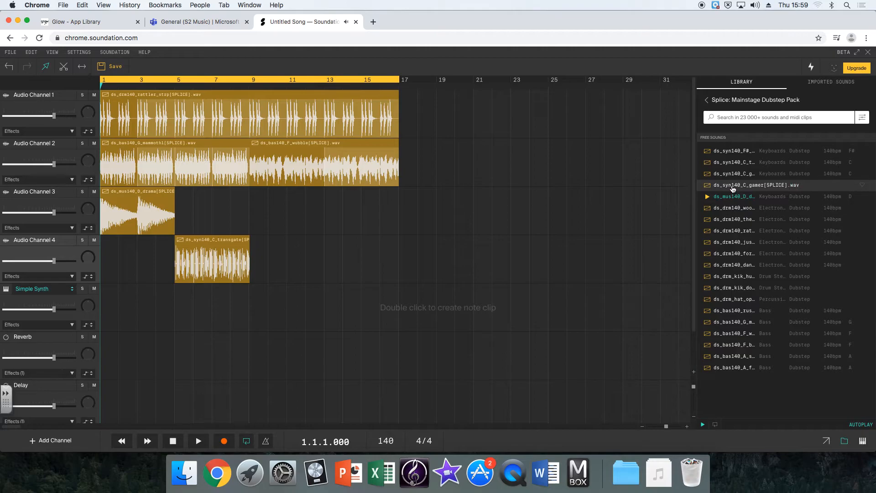
{"action": "left_click", "coordinate": [732, 177]}
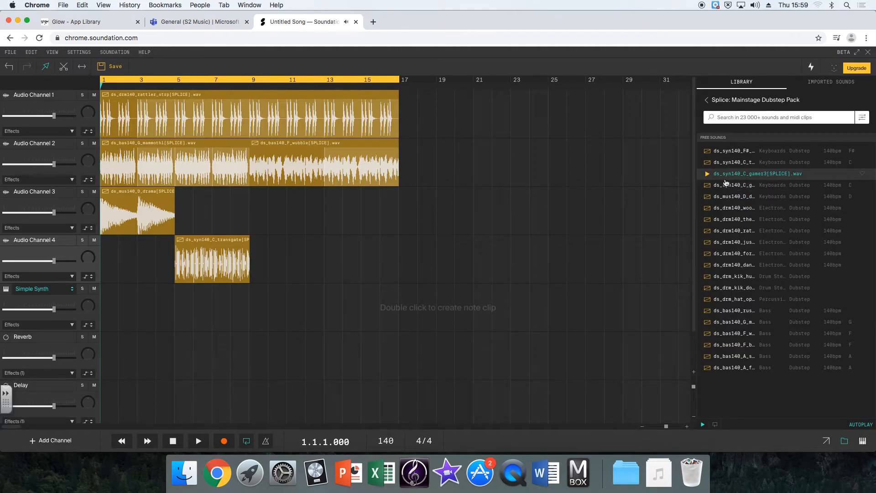
{"action": "left_click", "coordinate": [703, 424]}
{"action": "left_click_drag", "start_coordinate": [736, 183], "coordinate": [264, 301]}
{"action": "left_click_drag", "start_coordinate": [733, 163], "coordinate": [295, 223]}
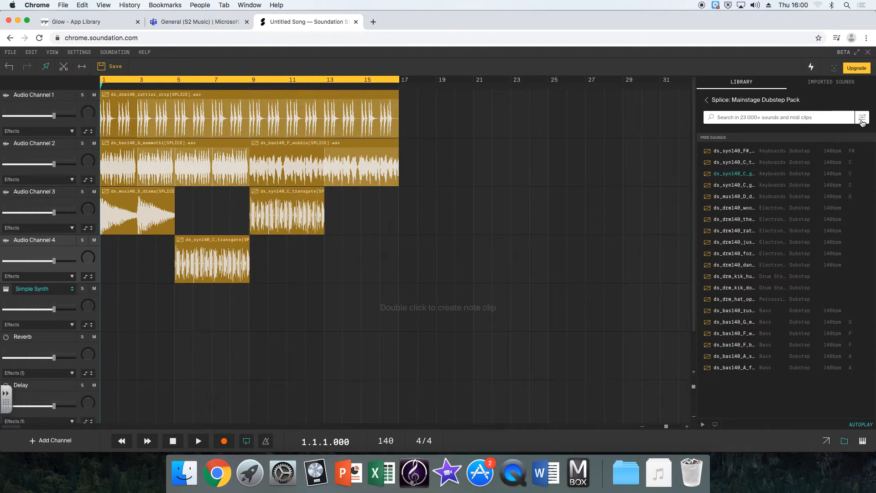
Add ds_syn140_F#_theascent4 at bar 13 of Audio Channel 4 and play the song
{"action": "left_click_drag", "start_coordinate": [739, 151], "coordinate": [363, 276]}
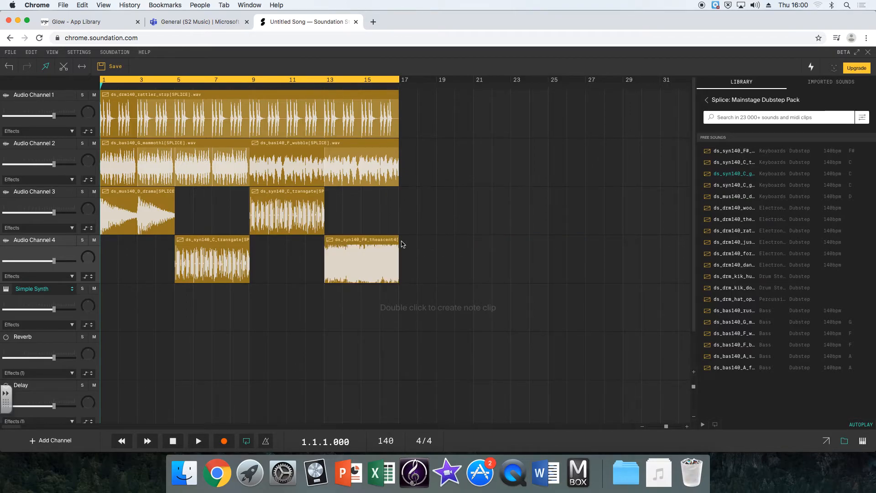
{"action": "key", "text": "space"}
Review the available effects and the automation options of Audio Channel 1 without applying any
{"action": "left_click", "coordinate": [44, 133]}
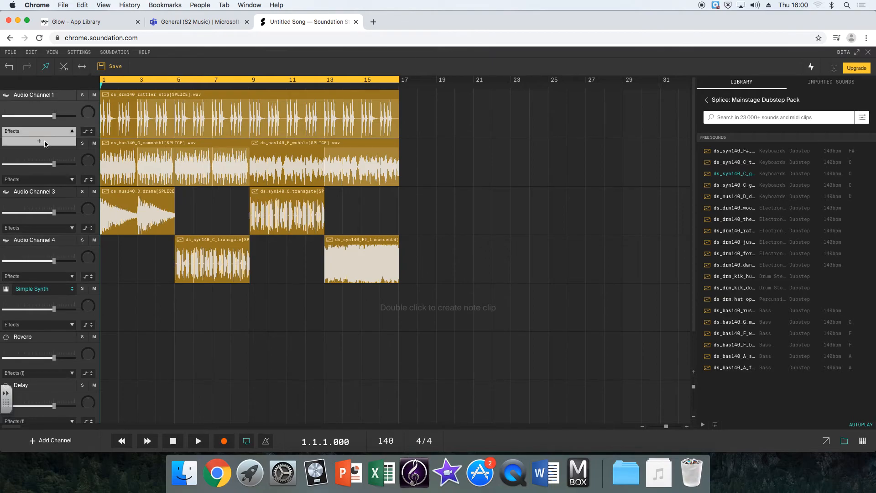
{"action": "left_click", "coordinate": [45, 144]}
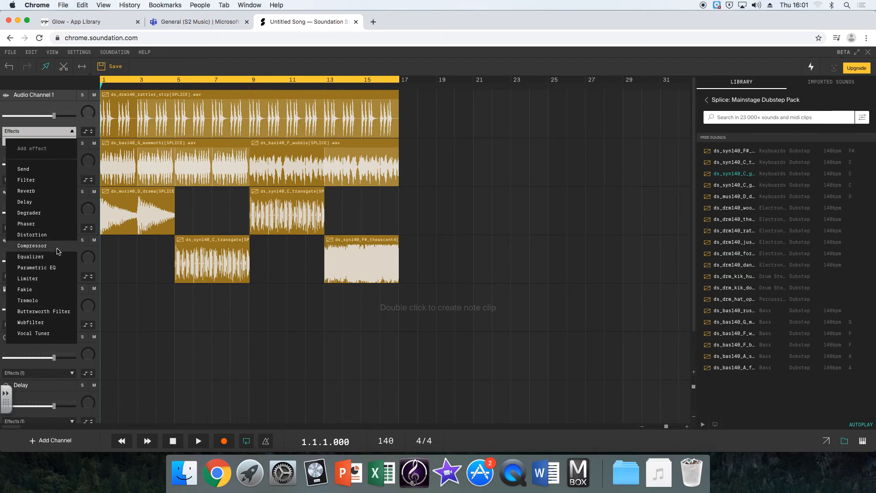
{"action": "left_click", "coordinate": [158, 349]}
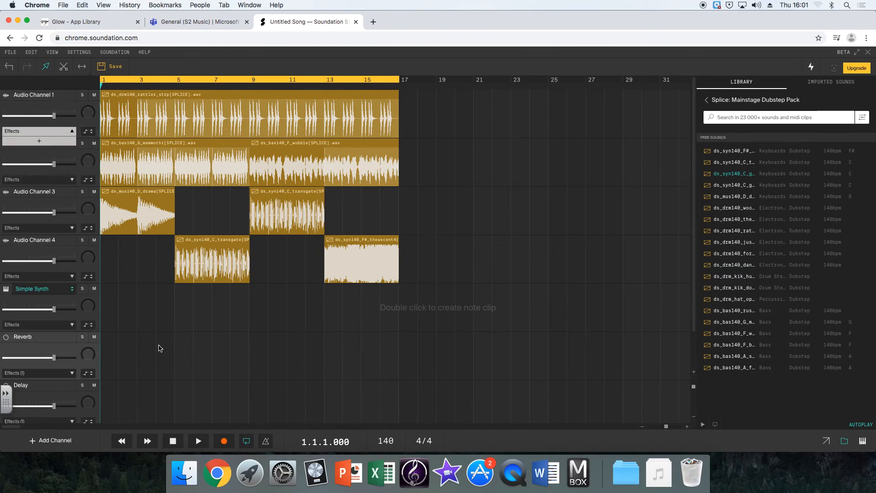
{"action": "left_click", "coordinate": [72, 132]}
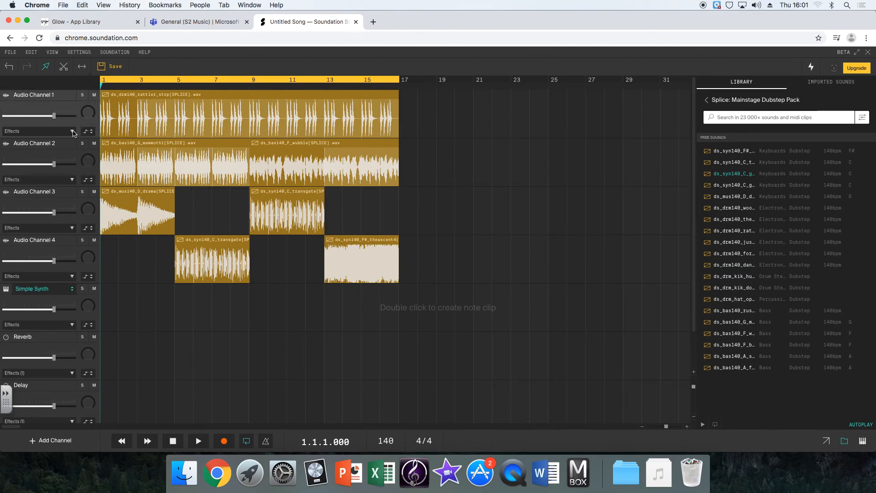
{"action": "left_click", "coordinate": [89, 131]}
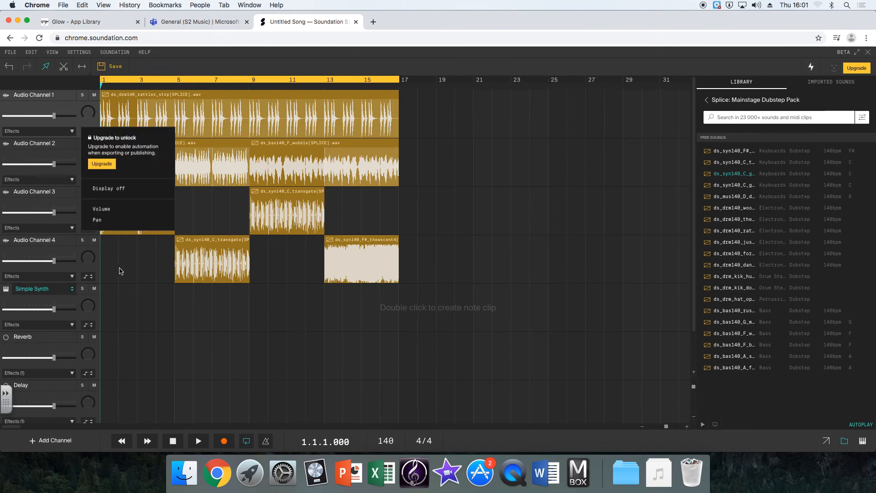
{"action": "left_click", "coordinate": [133, 276]}
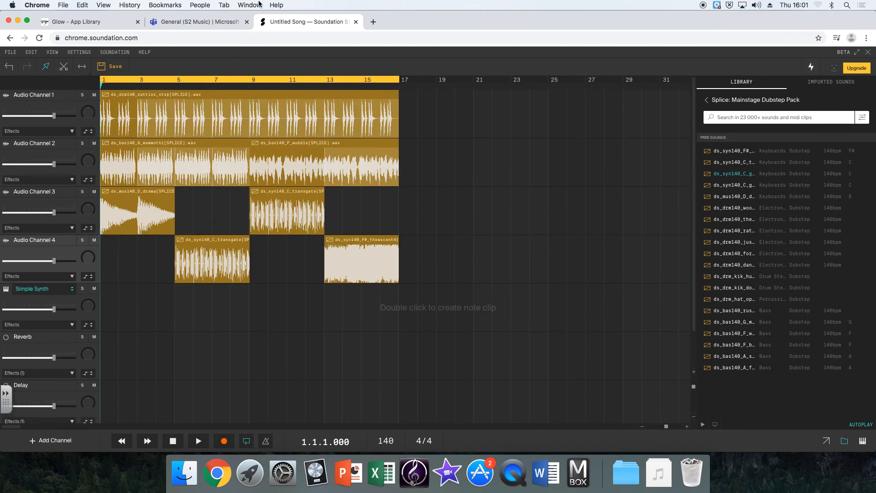
Switch to the General channel of the S2 Music team in Microsoft Teams
{"action": "left_click", "coordinate": [193, 22]}
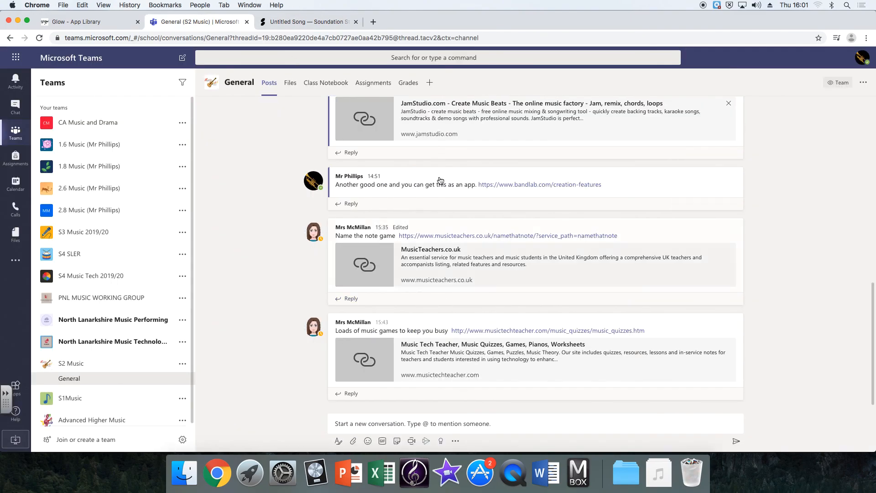